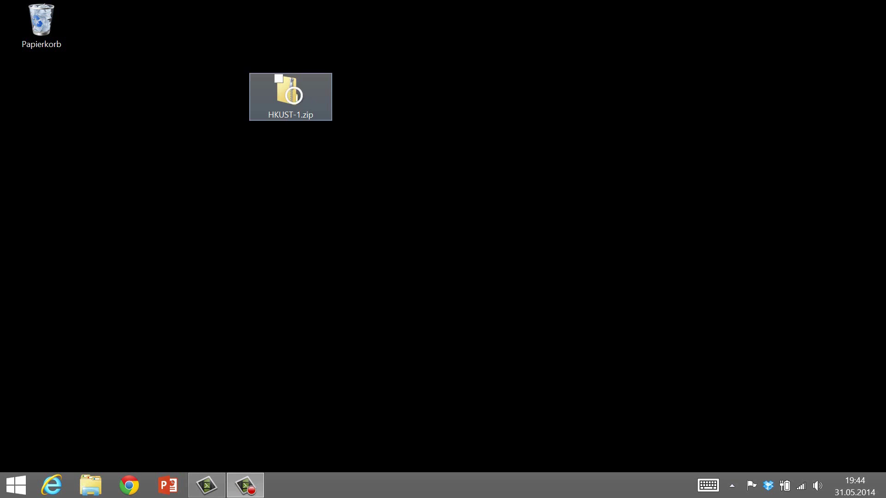
# Extract HKUST-1.zip straight to the desktop, then open the new HKUST-1 folder to check it.
pyautogui.rightClick(295, 96)
pyautogui.click(215, 121)
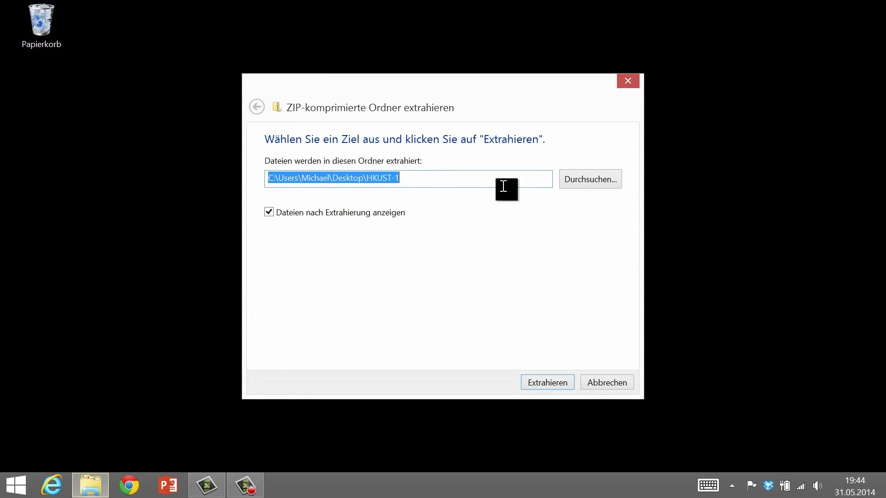
pyautogui.click(420, 176)
pyautogui.moveTo(421, 177); pyautogui.dragTo(366, 179)
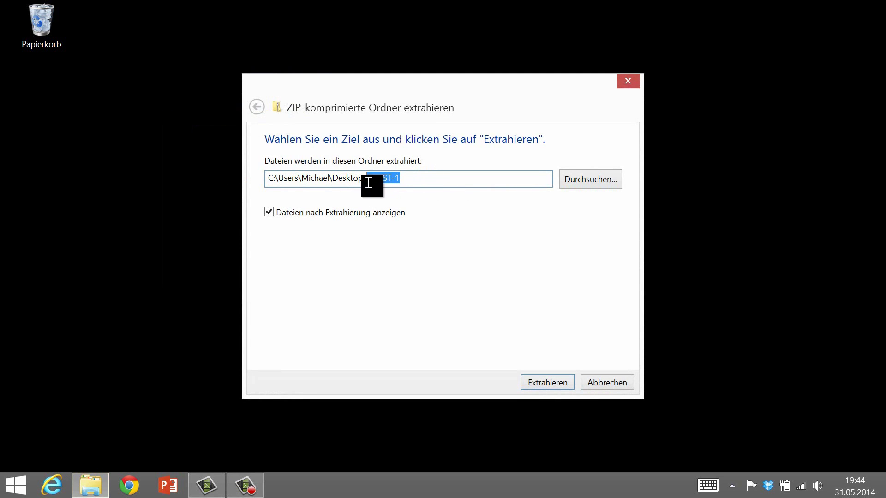
pyautogui.press('BackSpace')
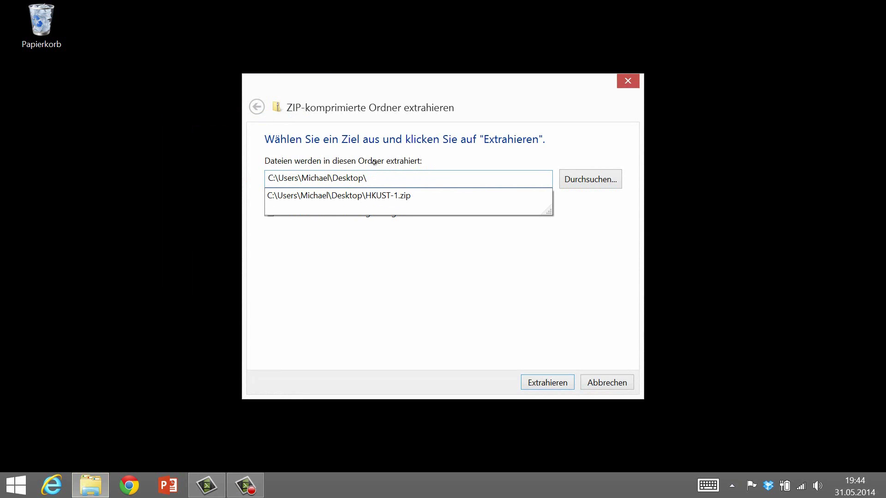
pyautogui.click(552, 382)
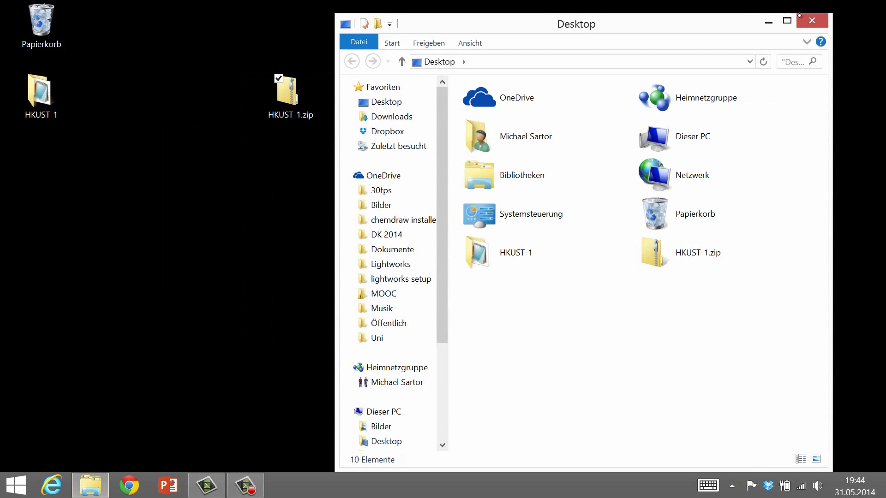
pyautogui.click(814, 19)
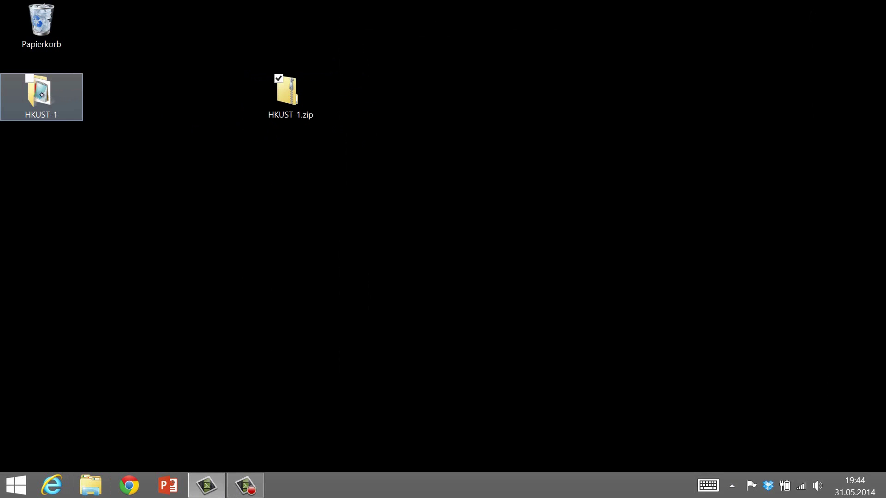
pyautogui.doubleClick(41, 94)
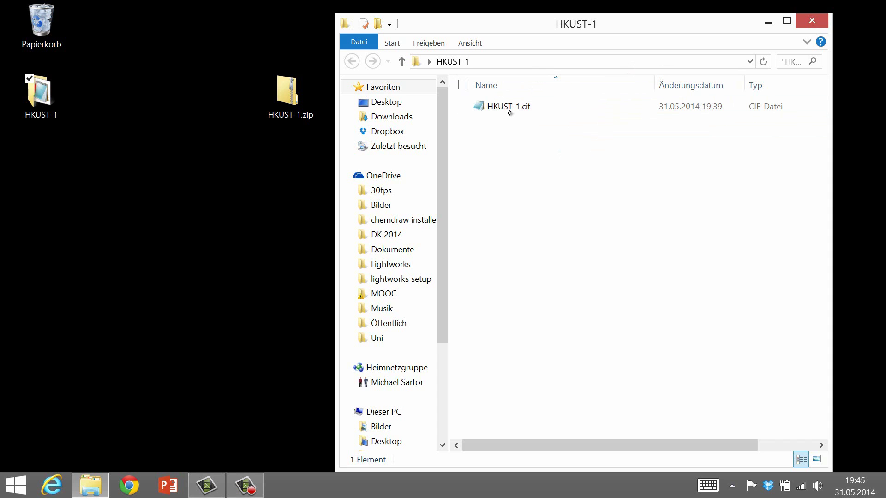
# Import Desktop\HKUST-1\HKUST-1.cif into TOPOS through Database > Import.
pyautogui.click(812, 20)
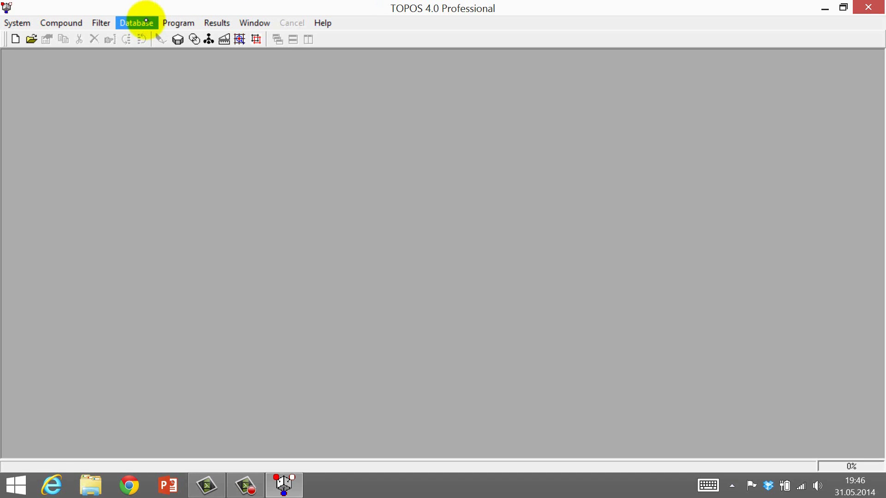
pyautogui.click(138, 22)
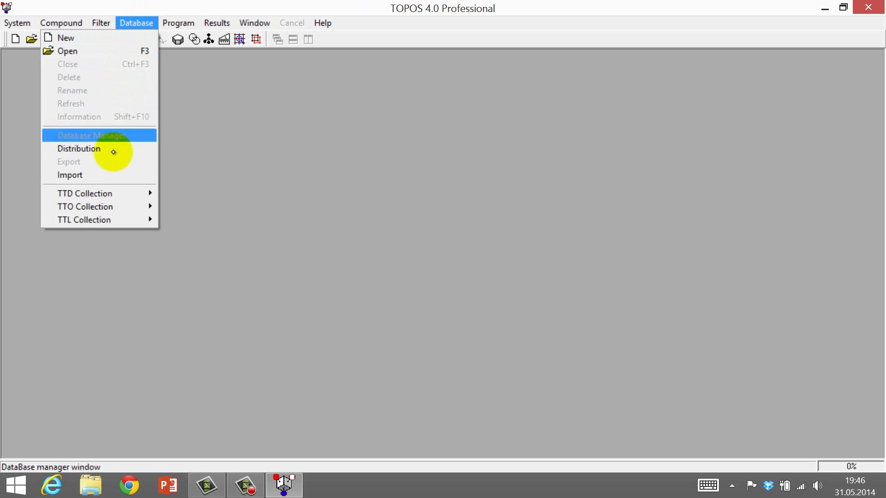
pyautogui.click(114, 175)
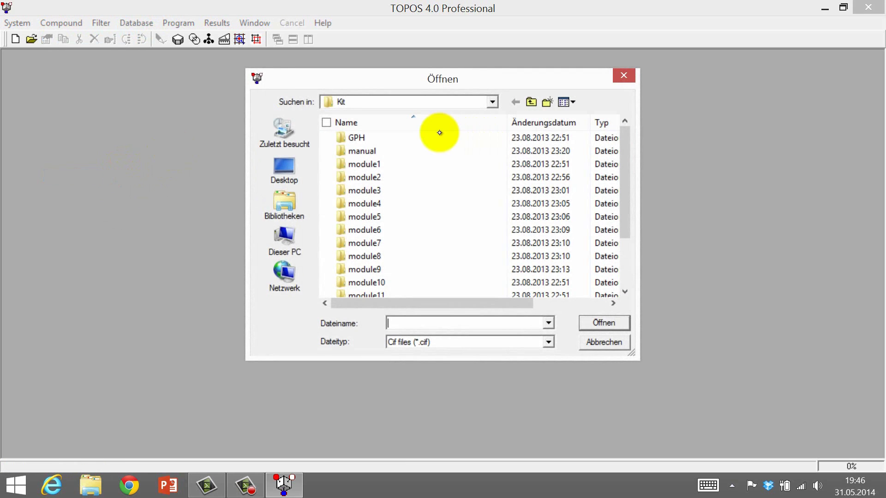
pyautogui.click(284, 170)
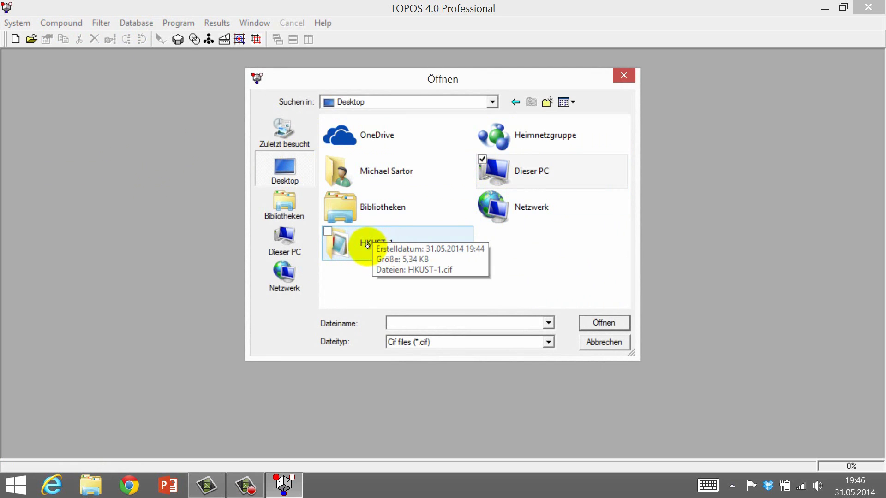
pyautogui.doubleClick(368, 245)
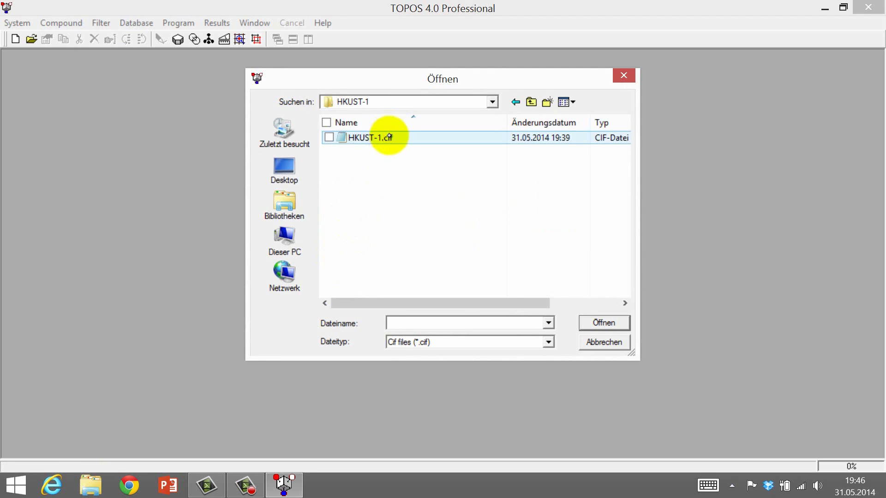
pyautogui.click(388, 137)
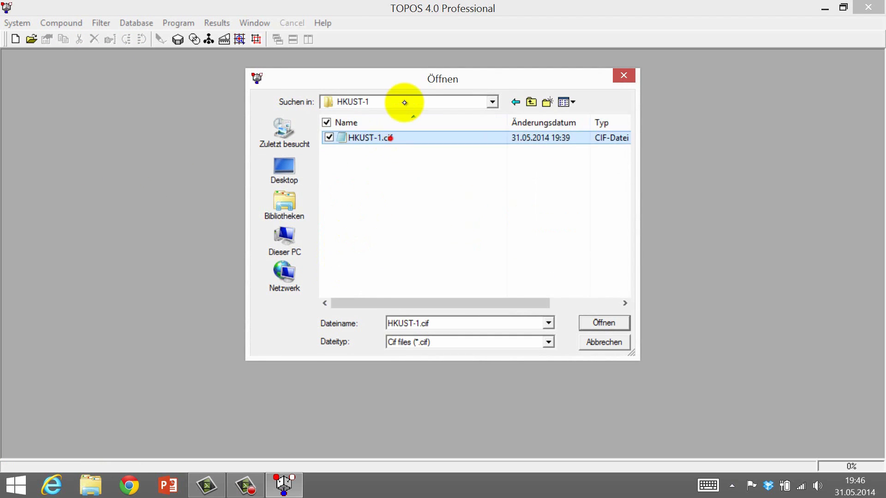
pyautogui.click(613, 322)
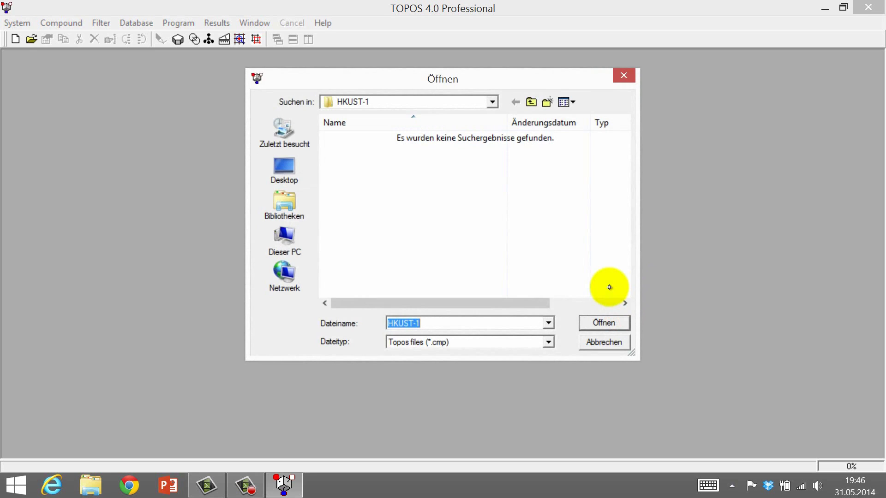
# Create the HKUST-1 database with user code 1 and acknowledge the one converted compound.
pyautogui.click(610, 323)
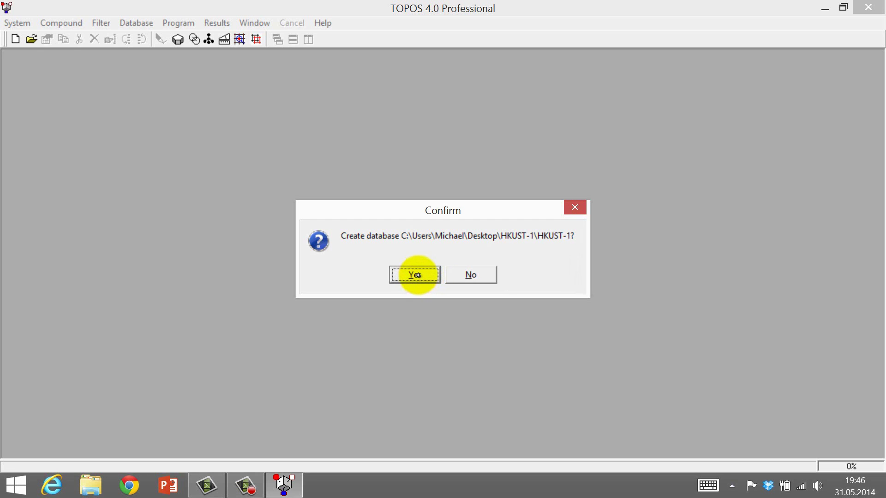
pyautogui.click(414, 275)
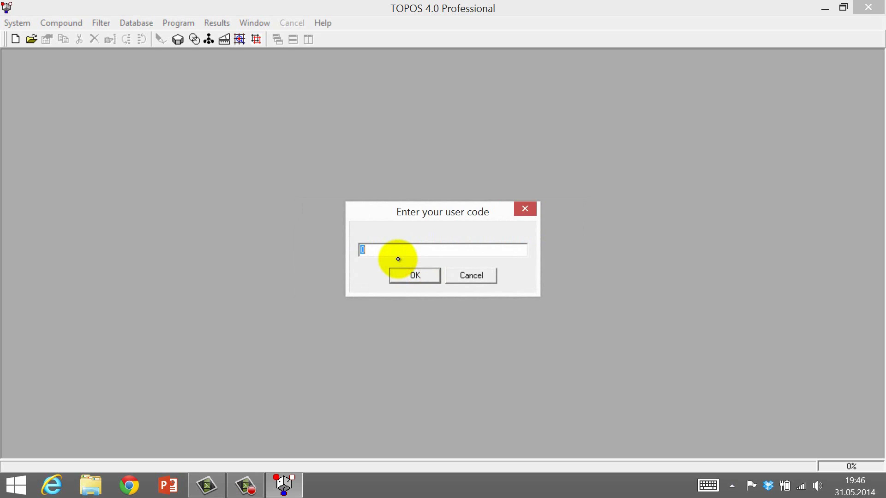
pyautogui.write('1')
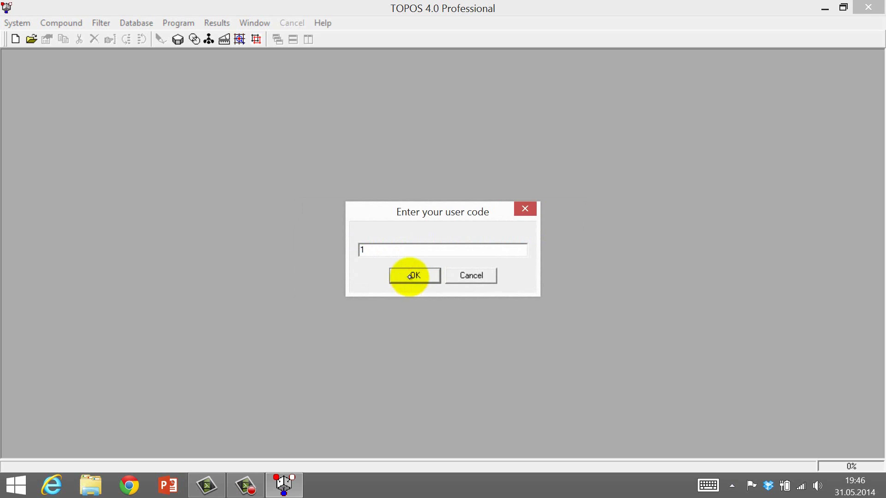
pyautogui.click(415, 274)
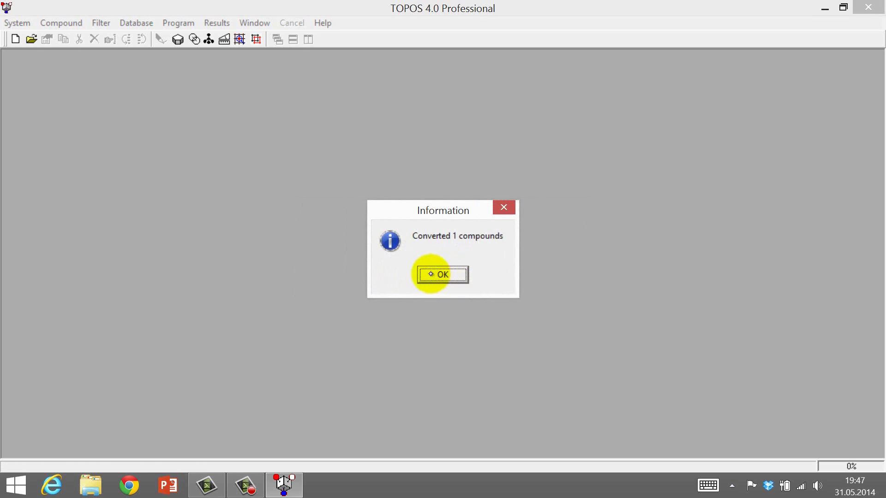
pyautogui.click(460, 274)
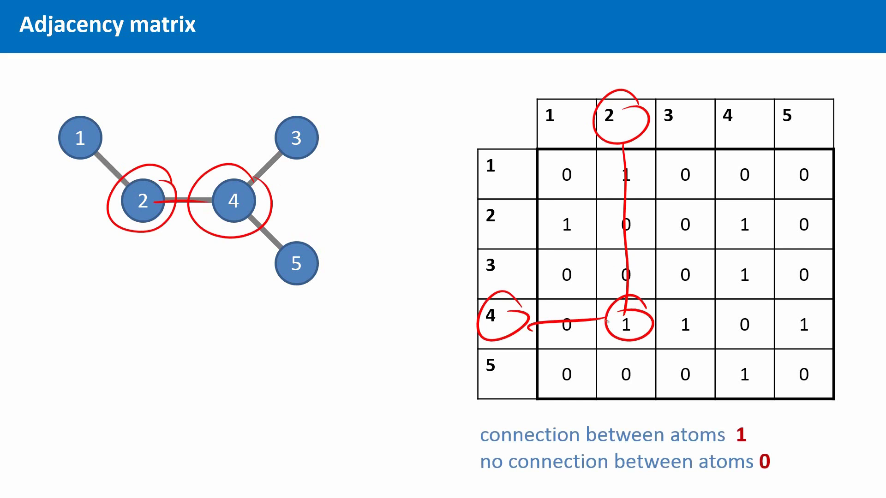
# Circle node 3, node 1, and the matrix column 3 and row 1 headers in yellow ink.
pyautogui.moveTo(318, 107)
pyautogui.mouseDown()
pyautogui.moveTo(291, 92)
pyautogui.moveTo(315, 113)
pyautogui.mouseUp()
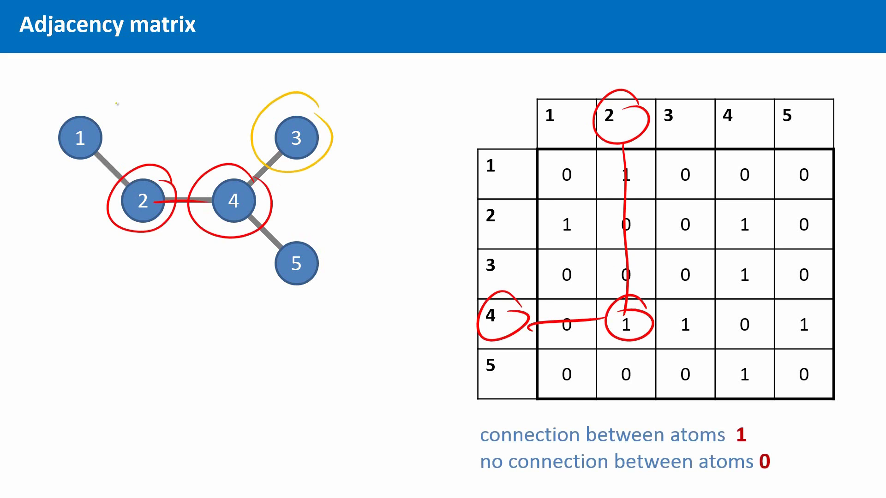
pyautogui.moveTo(116, 94); pyautogui.dragTo(133, 118)
pyautogui.moveTo(686, 86); pyautogui.dragTo(678, 107)
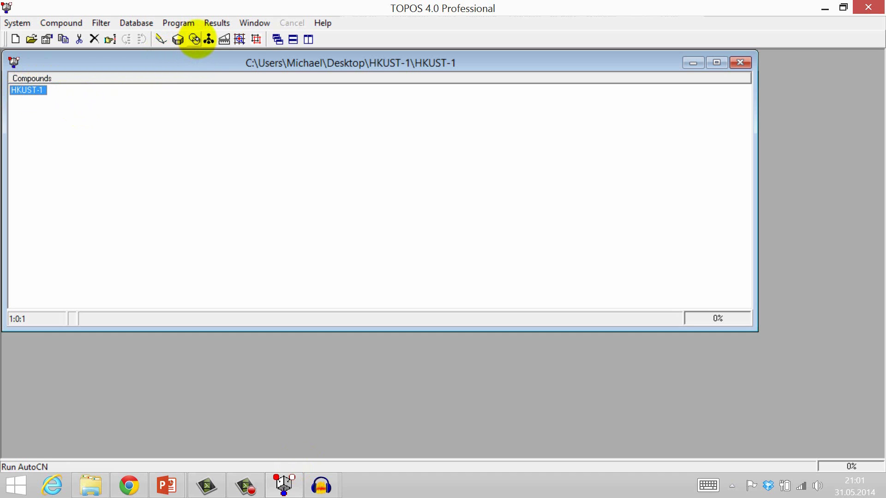
# Open AutoCN for HKUST-1 and review its options, leaving them unchanged.
pyautogui.click(194, 39)
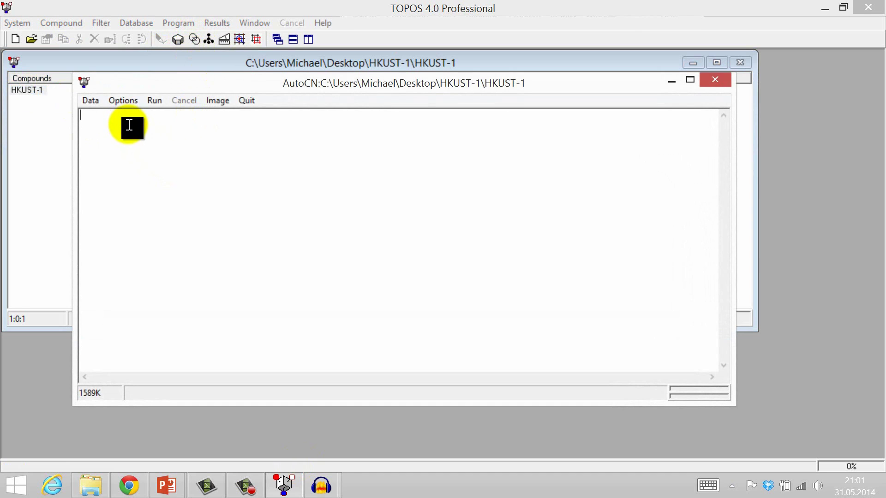
pyautogui.click(131, 102)
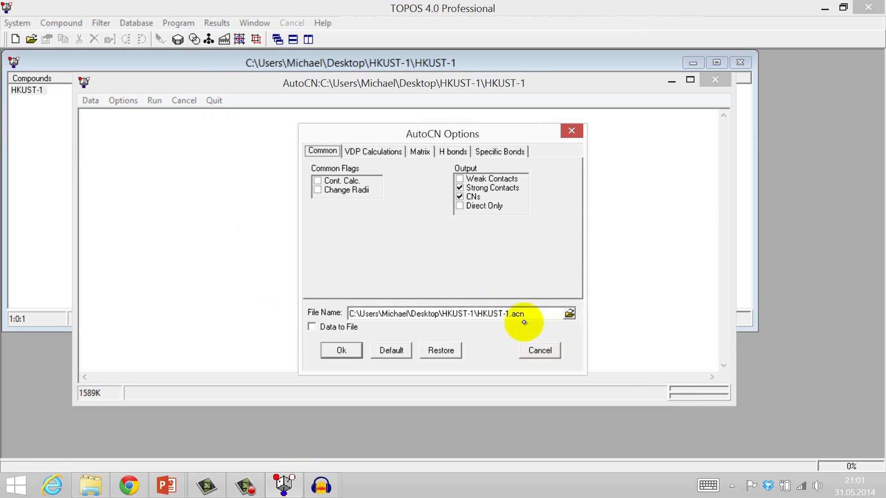
pyautogui.click(542, 350)
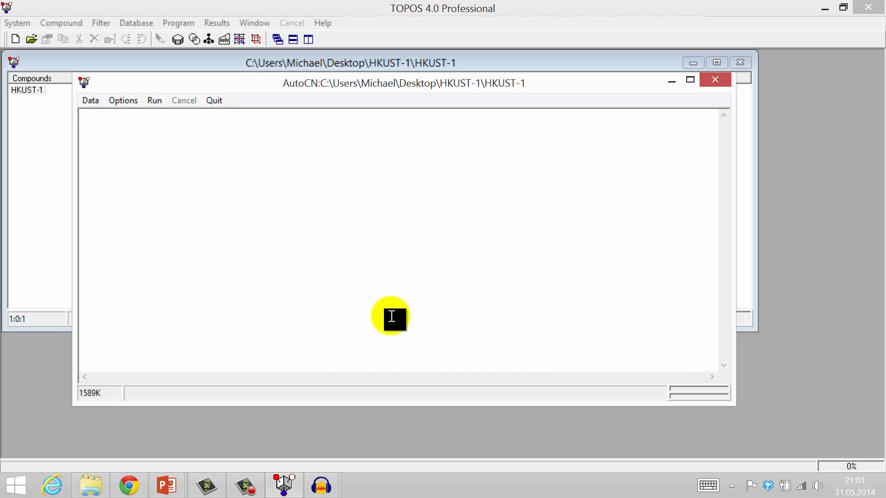
# Run AutoCN on HKUST-1, then close it, discarding the calculation data.
pyautogui.click(156, 101)
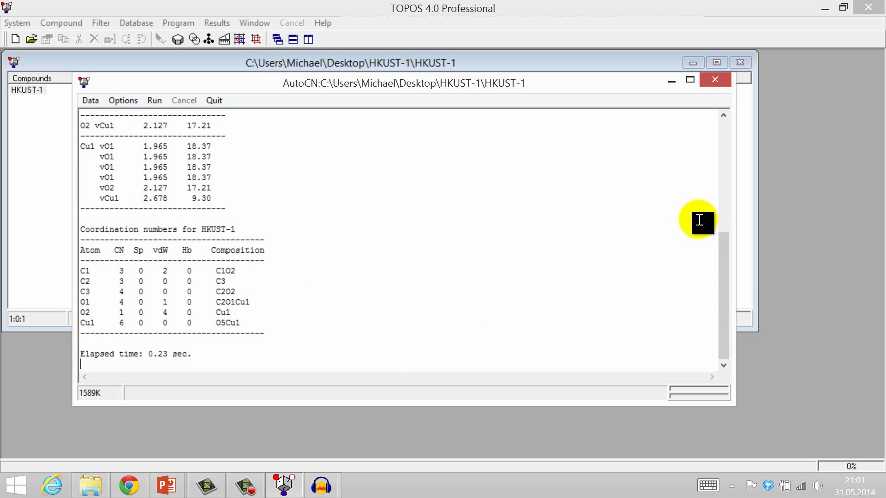
pyautogui.click(714, 81)
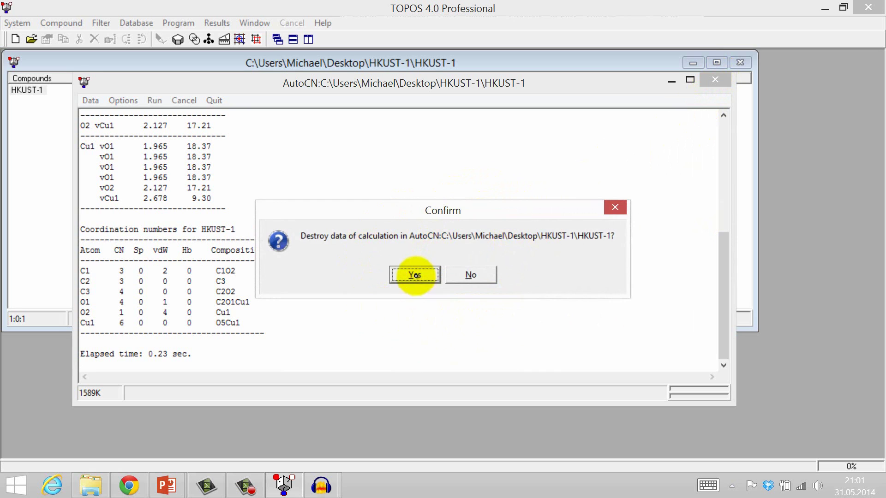
pyautogui.click(414, 275)
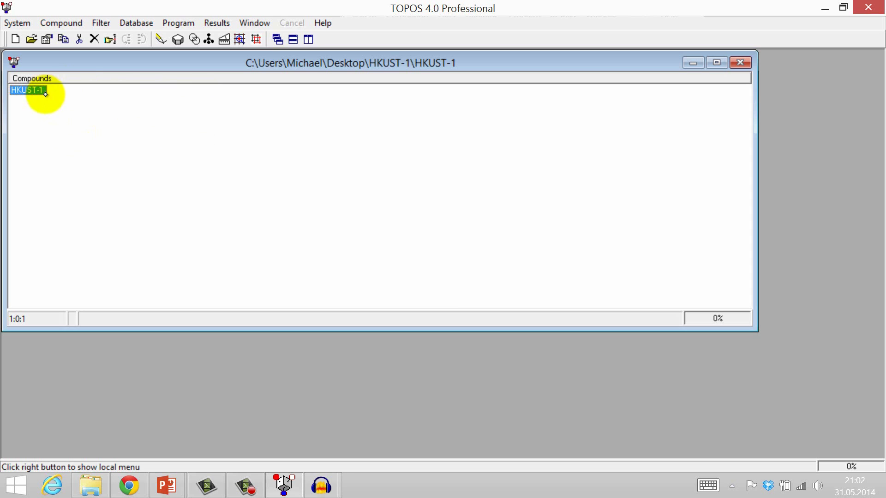
# Open the HKUST-1 compound's record for editing from its right-click menu.
pyautogui.rightClick(29, 90)
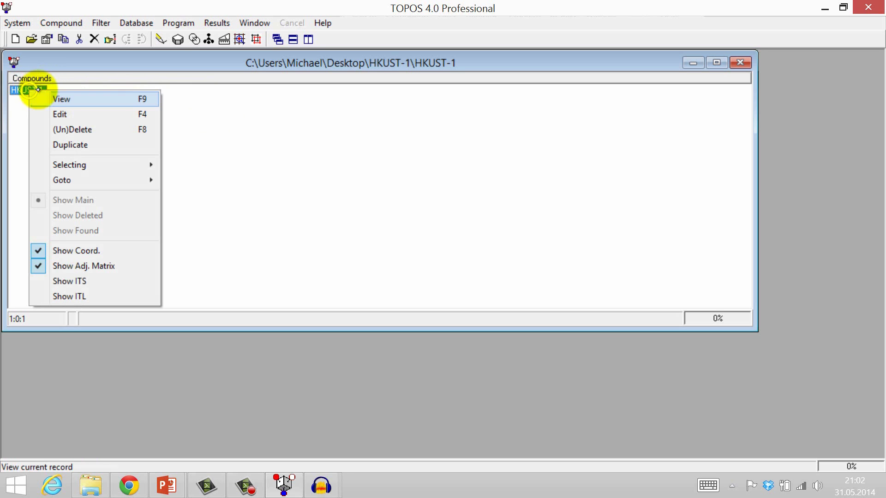
pyautogui.click(79, 114)
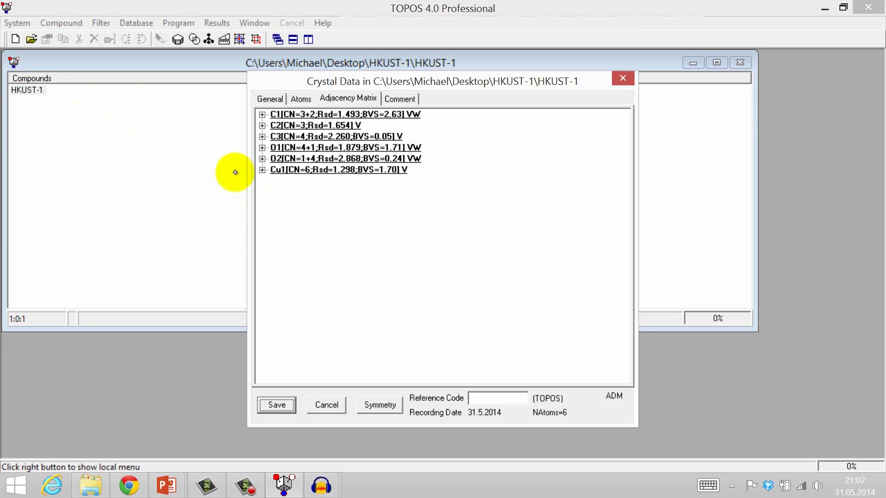
# Check the General tab, then expand the C1, C2 and O1 neighbour lists in the Adjacency Matrix.
pyautogui.click(277, 100)
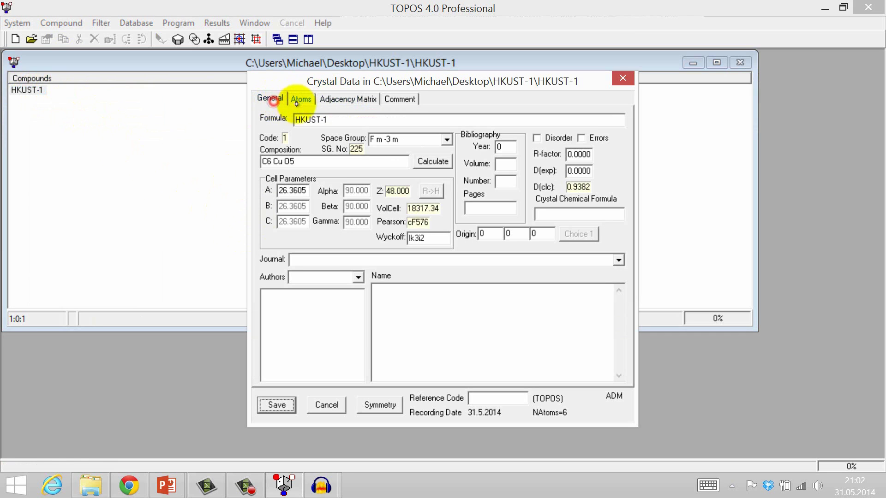
pyautogui.click(342, 100)
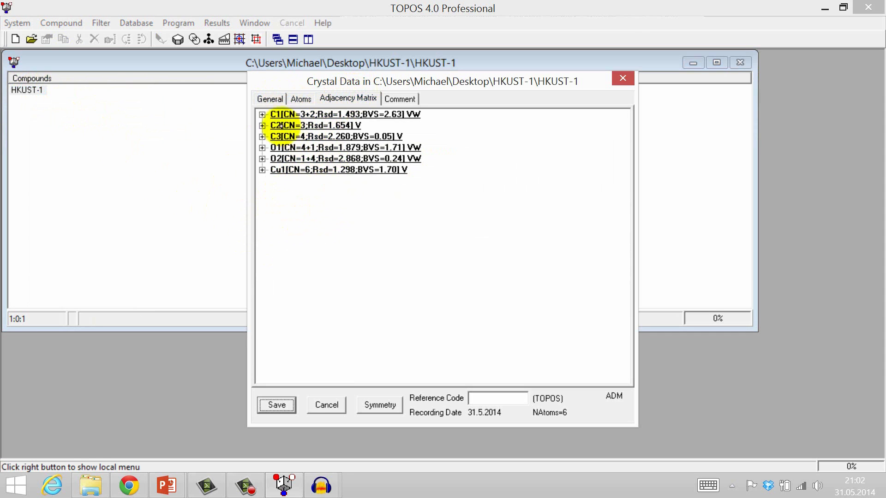
pyautogui.click(262, 114)
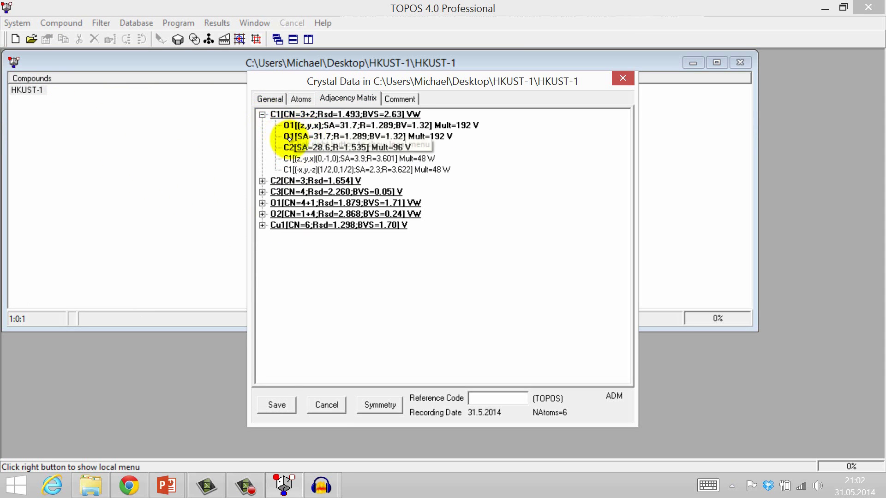
pyautogui.click(262, 180)
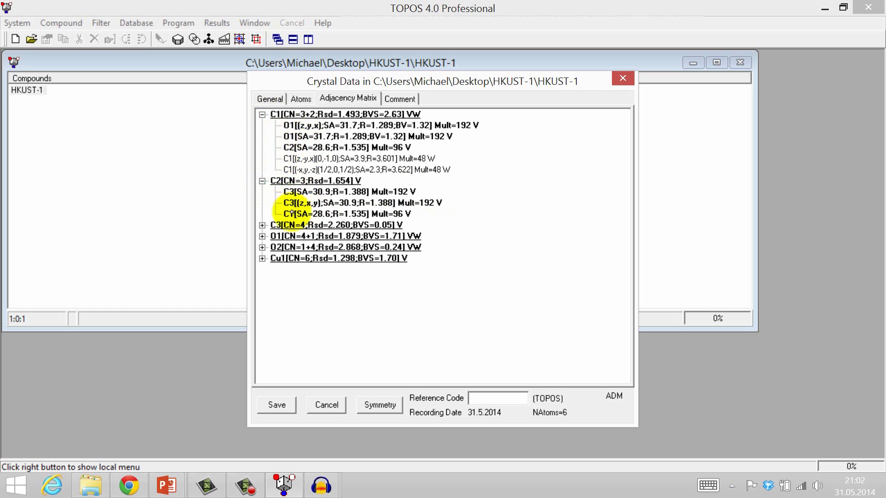
pyautogui.click(262, 236)
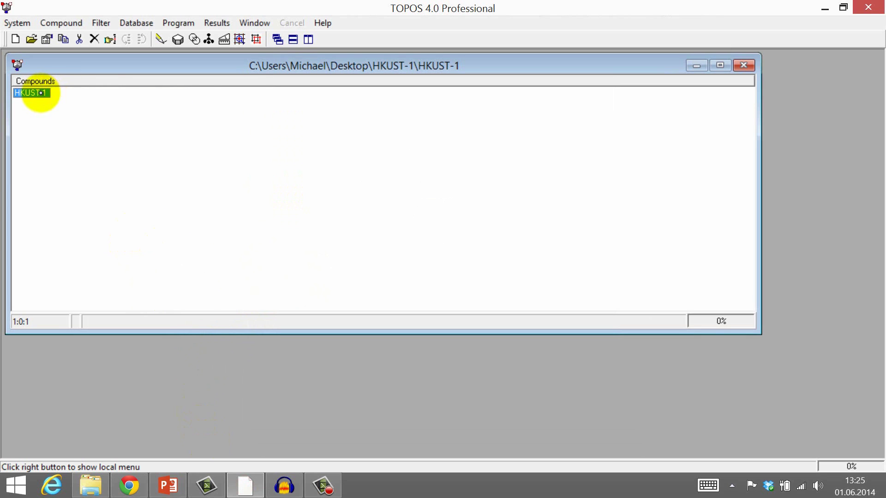
# Draw HKUST-1 in a maximised IsoCryst window and rotate it to an oblique view.
pyautogui.click(160, 39)
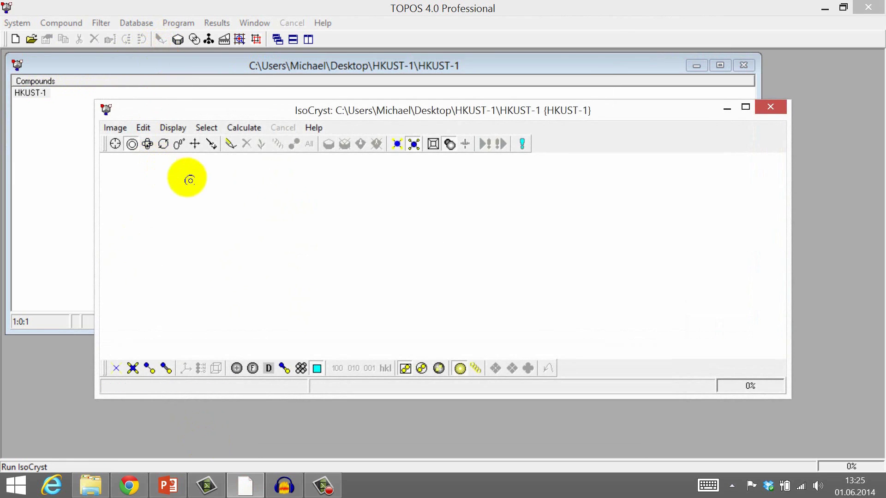
pyautogui.moveTo(328, 110)
pyautogui.mouseDown()
pyautogui.moveTo(332, 70)
pyautogui.moveTo(305, 5)
pyautogui.mouseUp()
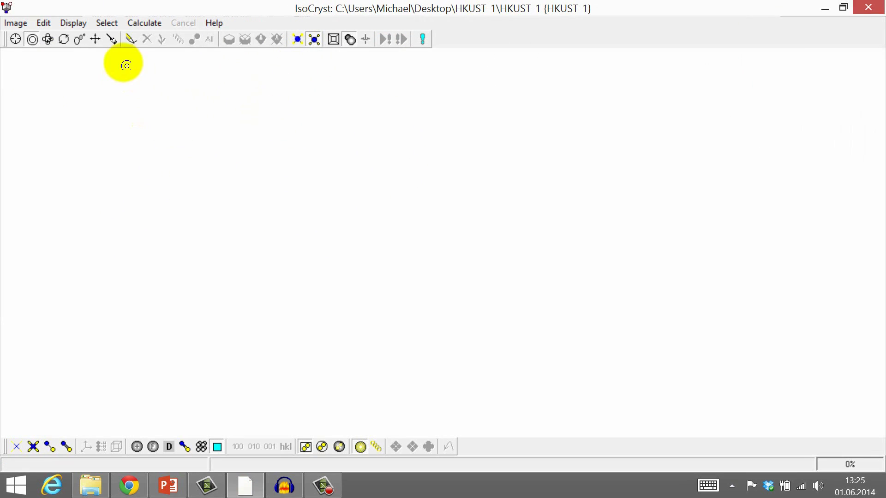
pyautogui.click(131, 39)
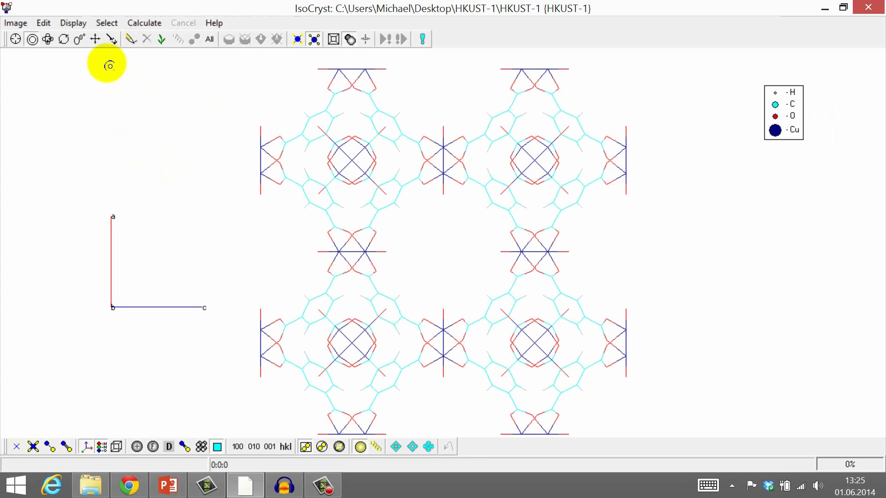
pyautogui.click(47, 40)
pyautogui.moveTo(217, 163)
pyautogui.mouseDown()
pyautogui.moveTo(350, 218)
pyautogui.moveTo(298, 173)
pyautogui.moveTo(248, 182)
pyautogui.moveTo(186, 138)
pyautogui.mouseUp()
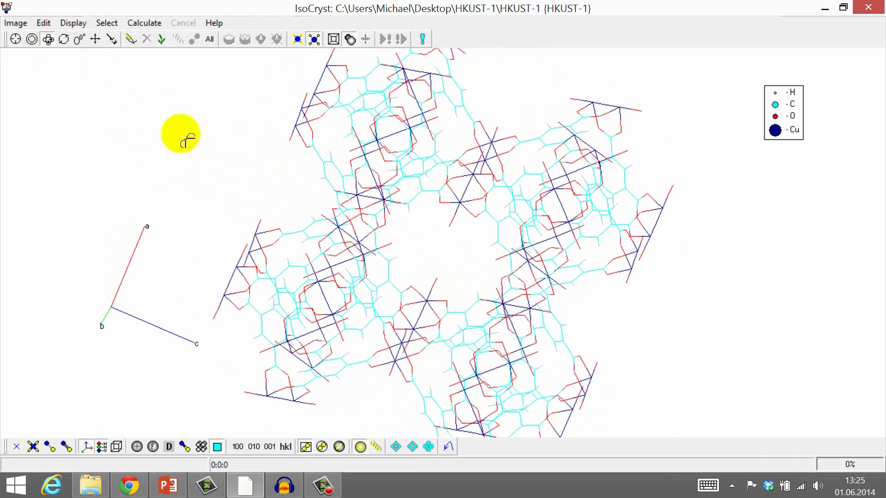
# Switch the IsoCryst model to Sphere&Wire and grow surrounding atoms.
pyautogui.click(72, 22)
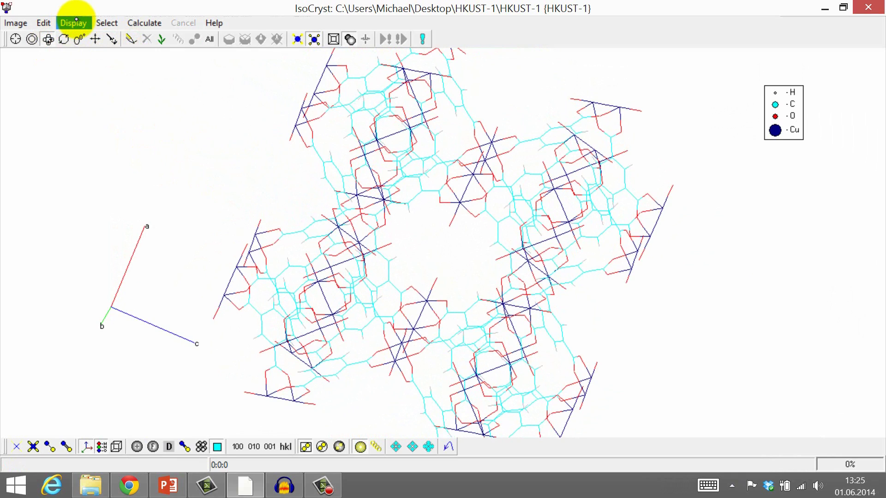
pyautogui.click(77, 20)
pyautogui.moveTo(29, 64)
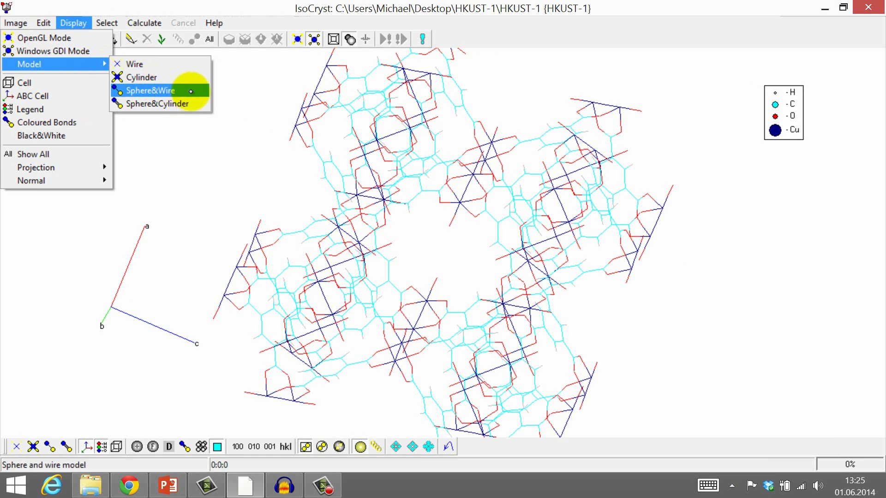
pyautogui.click(190, 91)
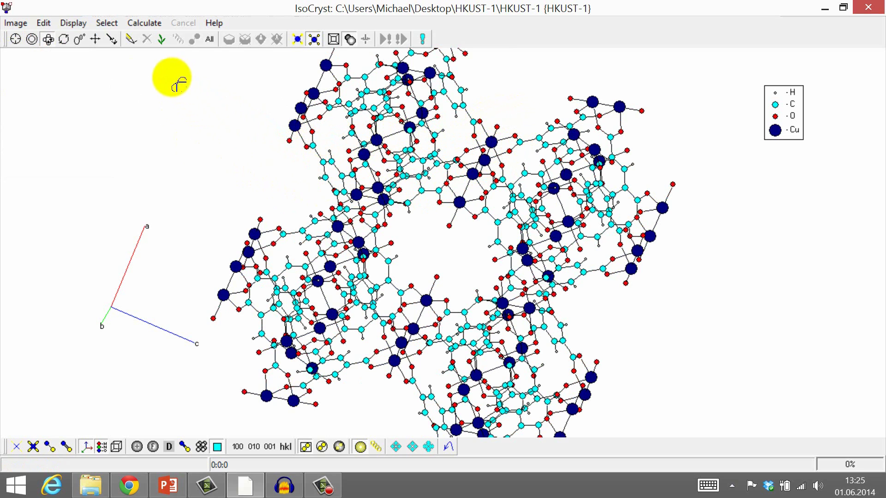
pyautogui.click(161, 38)
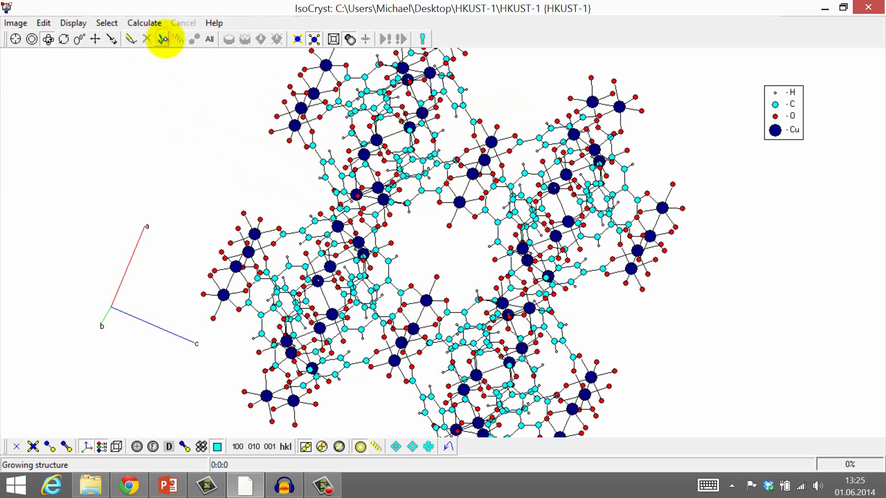
# Grow the HKUST-1 structure three more times to add outlying carbon, hydrogen and oxygen atoms.
pyautogui.click(170, 44)
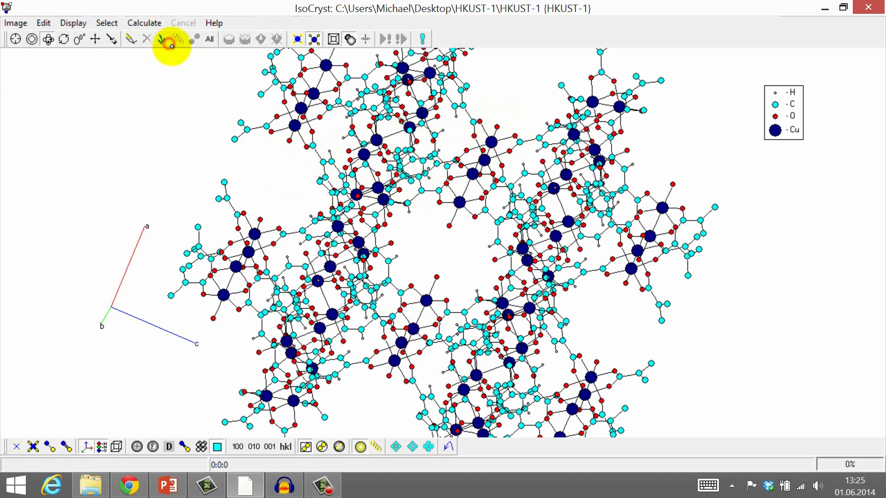
pyautogui.click(164, 43)
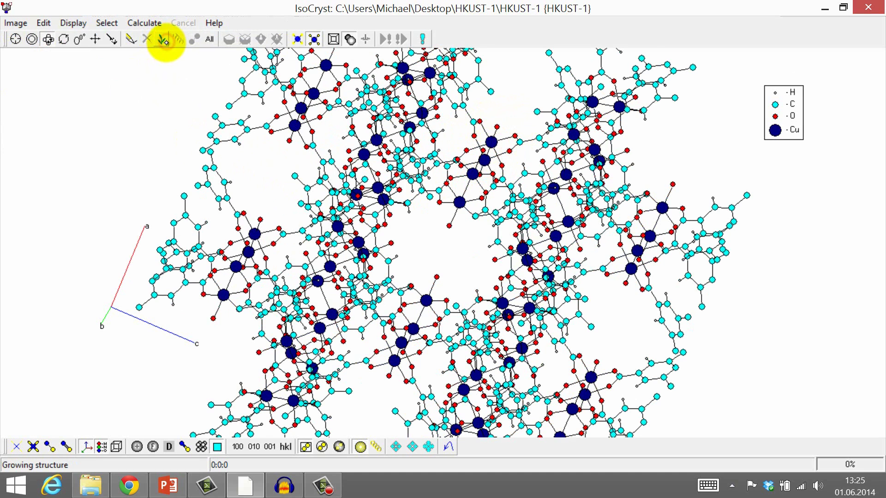
pyautogui.click(165, 42)
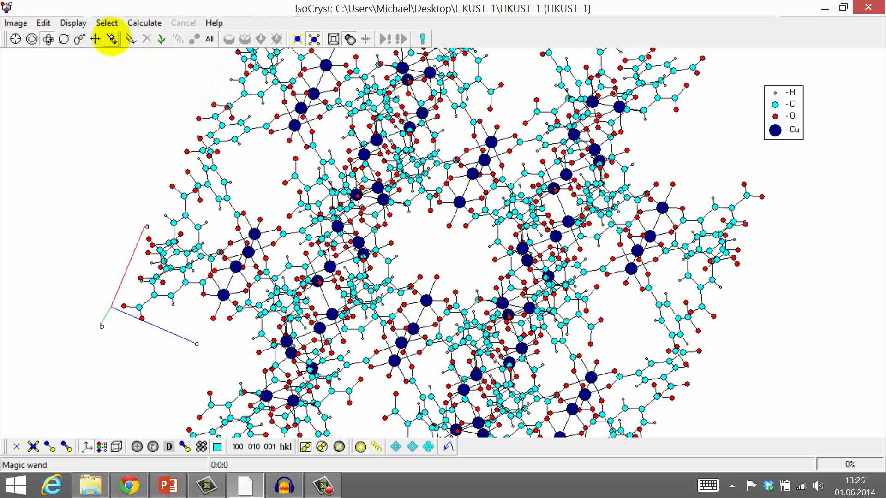
# Recolour carbon atoms from cyan to medium grey via the Magic Wand and the legend's C entry.
pyautogui.click(112, 41)
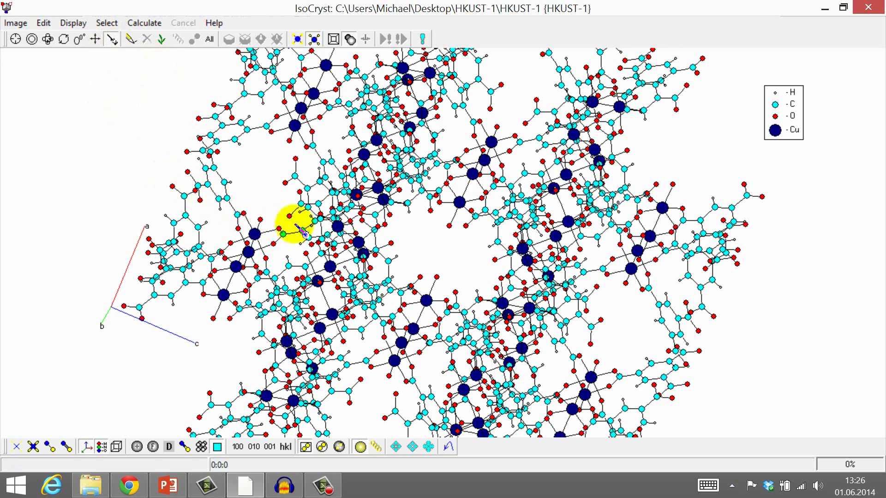
pyautogui.click(775, 104)
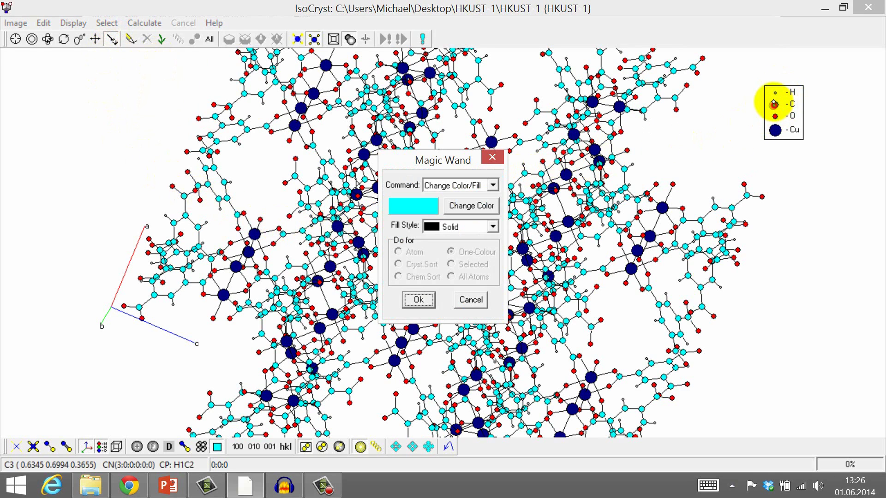
pyautogui.click(479, 205)
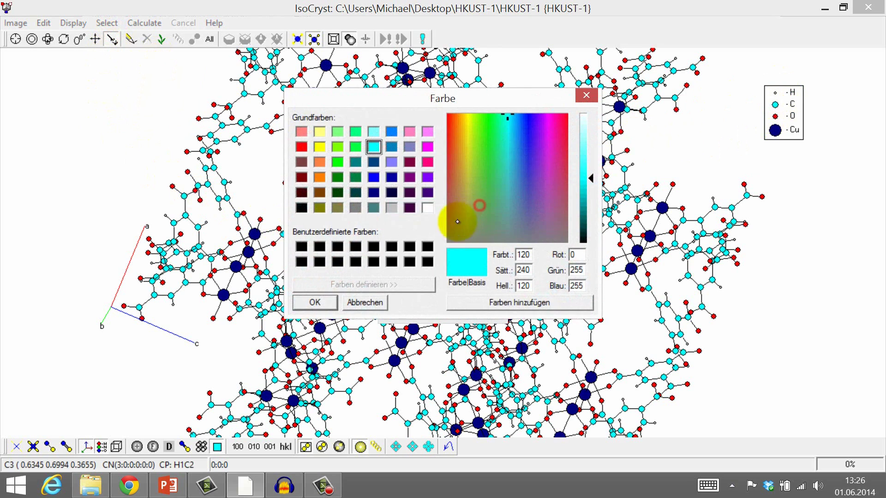
pyautogui.click(301, 207)
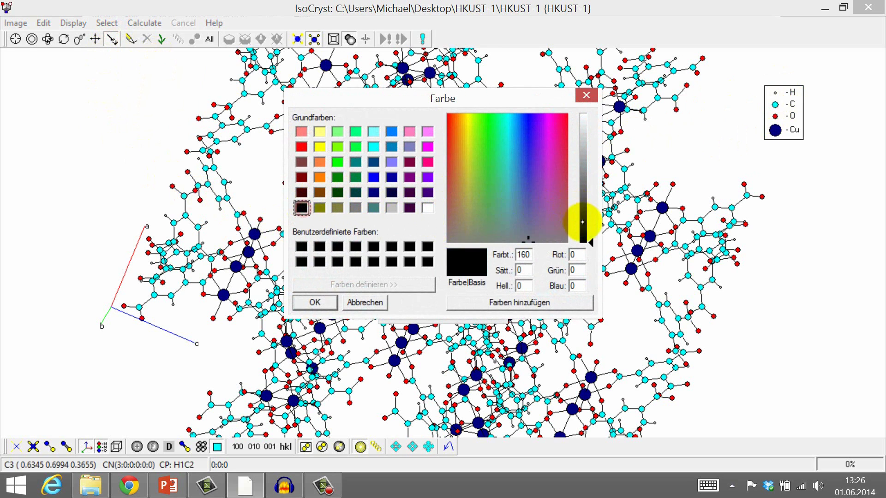
pyautogui.moveTo(582, 222); pyautogui.dragTo(587, 196)
pyautogui.click(315, 302)
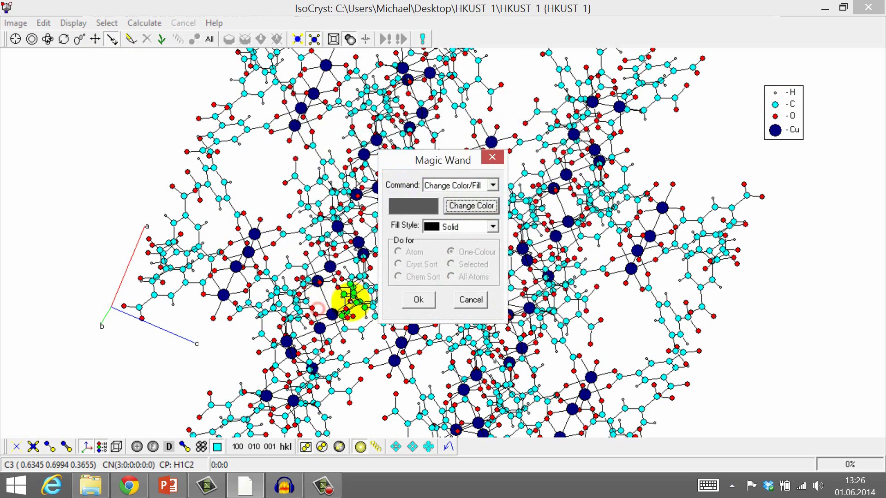
pyautogui.click(421, 300)
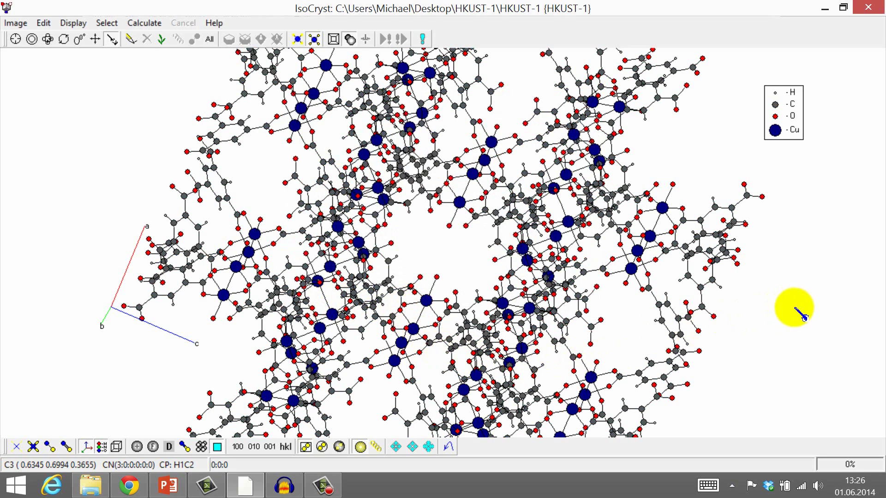